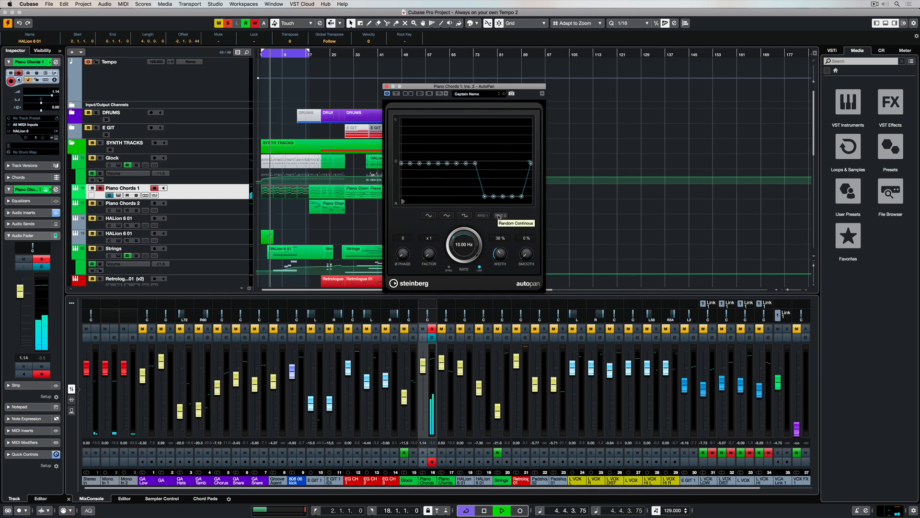
- Pick a random step panning pattern with RND 2/RND 1 and set Rate to about 3.57 Hz
{"action": "left_click", "coordinate": [499, 217]}
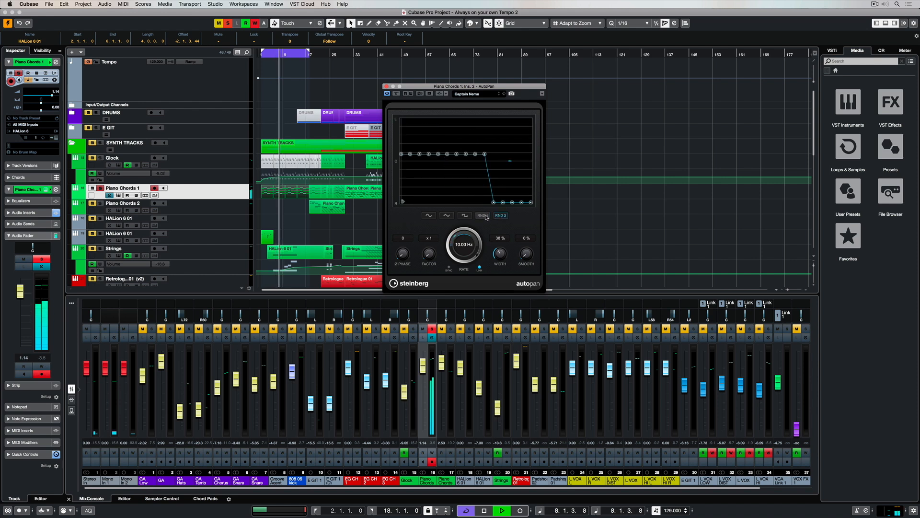
{"action": "left_click", "coordinate": [484, 216]}
{"action": "left_click", "coordinate": [498, 217]}
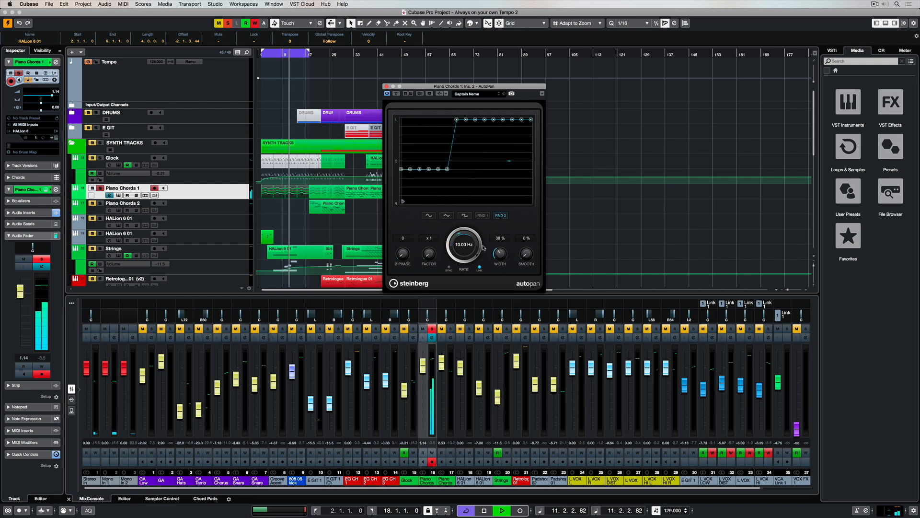
{"action": "left_click_drag", "start_coordinate": [475, 253], "coordinate": [433, 272]}
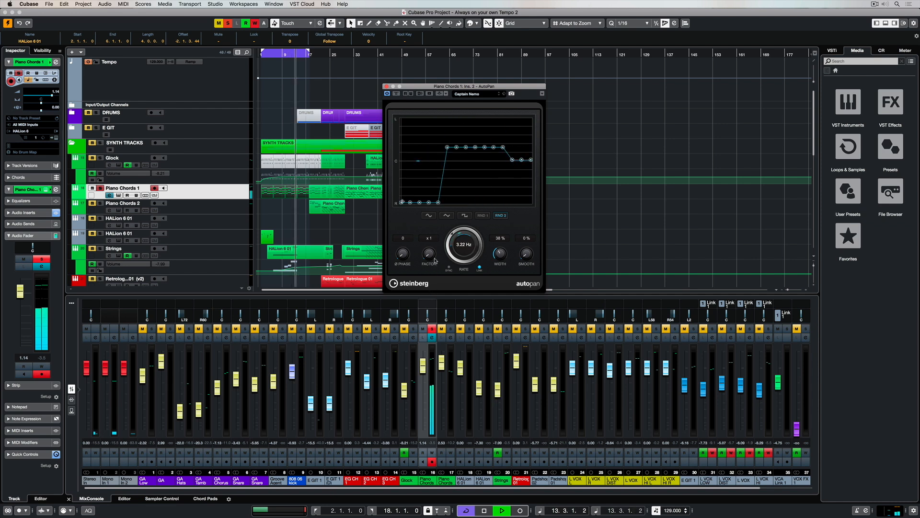
{"action": "left_click_drag", "start_coordinate": [433, 271], "coordinate": [509, 237]}
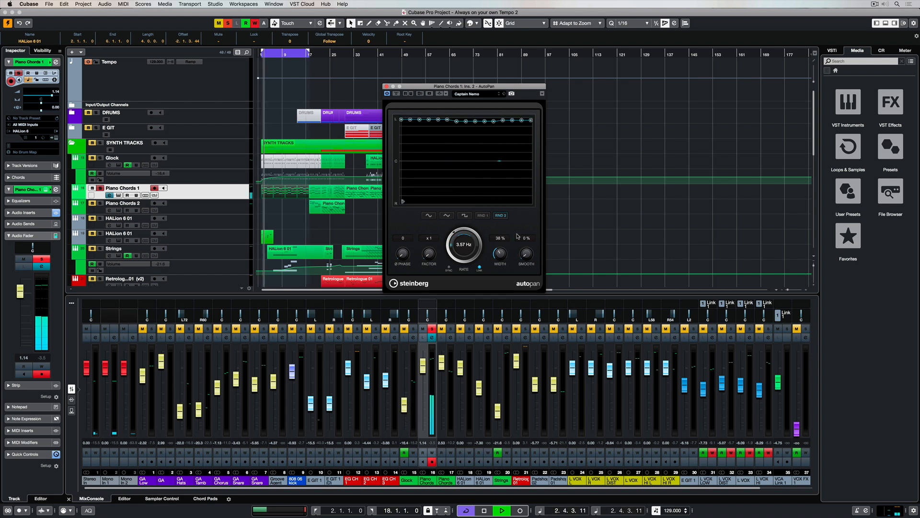
- Audition the Panorama-Drama and Synth Smooth Moves presets, then load Synth Night Moves
{"action": "left_click", "coordinate": [468, 97]}
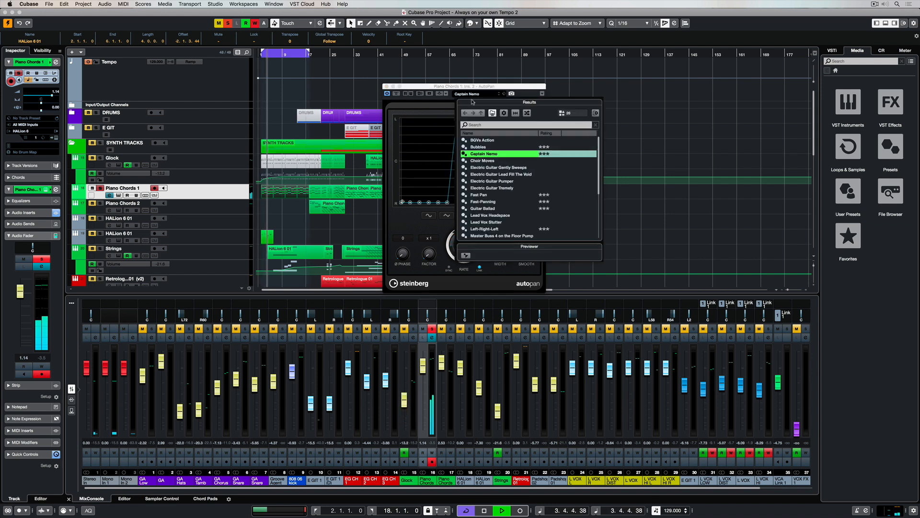
{"action": "scroll", "coordinate": [505, 209], "scroll_direction": "down", "scroll_amount": 3}
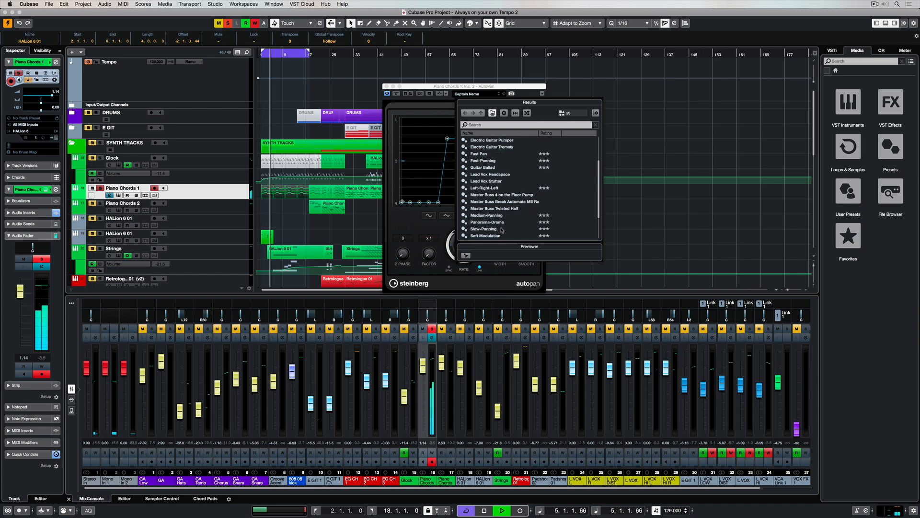
{"action": "left_click", "coordinate": [502, 223]}
{"action": "left_click", "coordinate": [446, 229]}
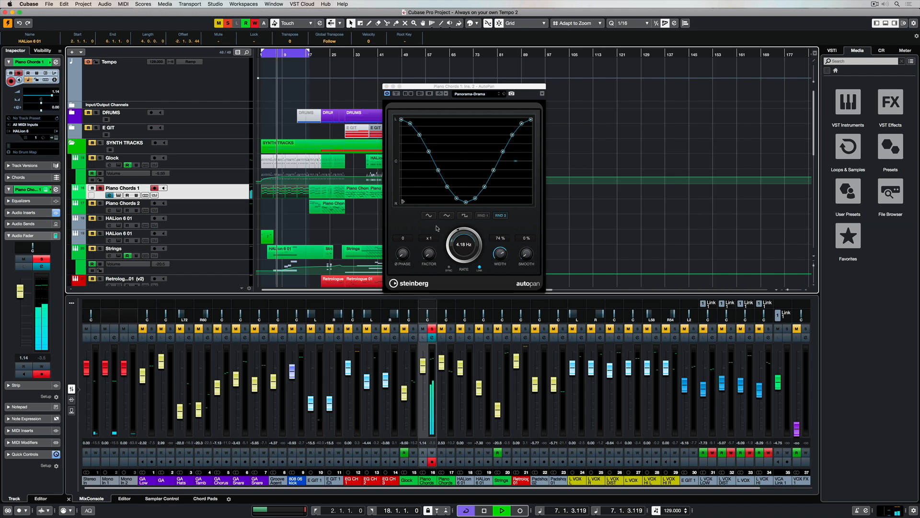
{"action": "left_click", "coordinate": [475, 93]}
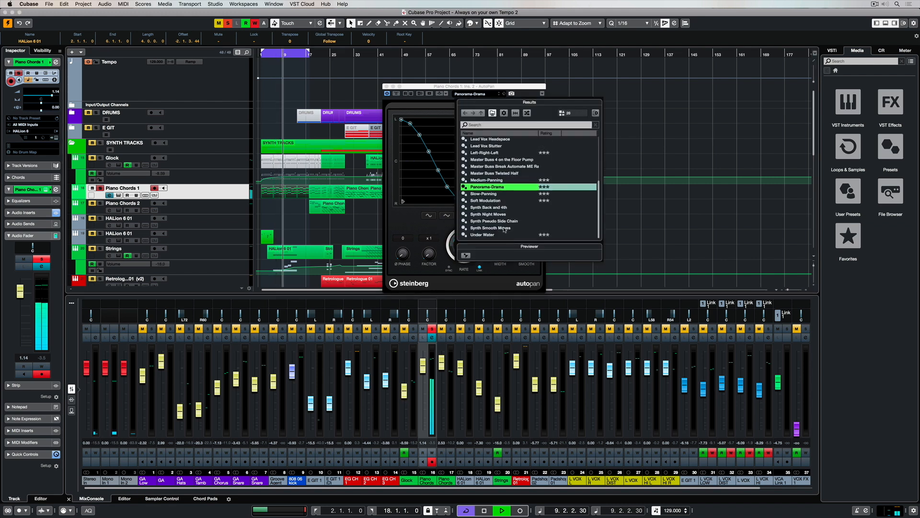
{"action": "double_click", "coordinate": [478, 227]}
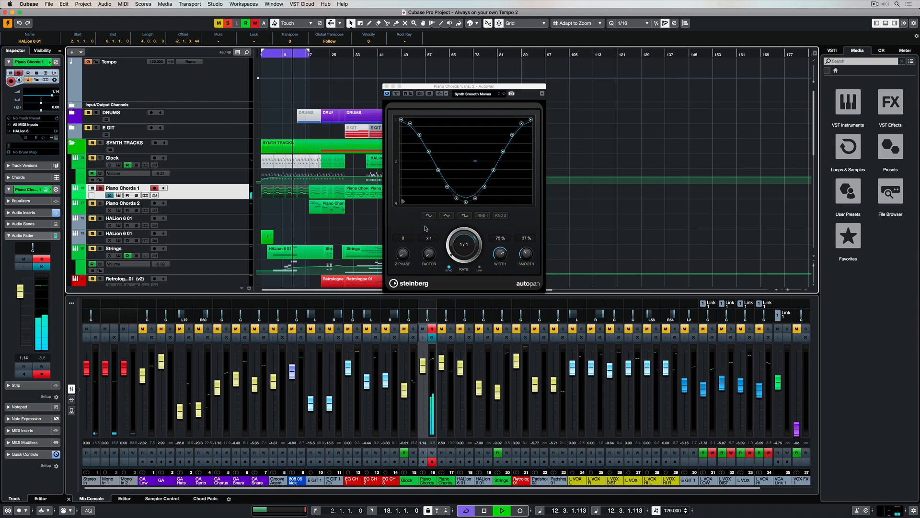
{"action": "left_click", "coordinate": [473, 93]}
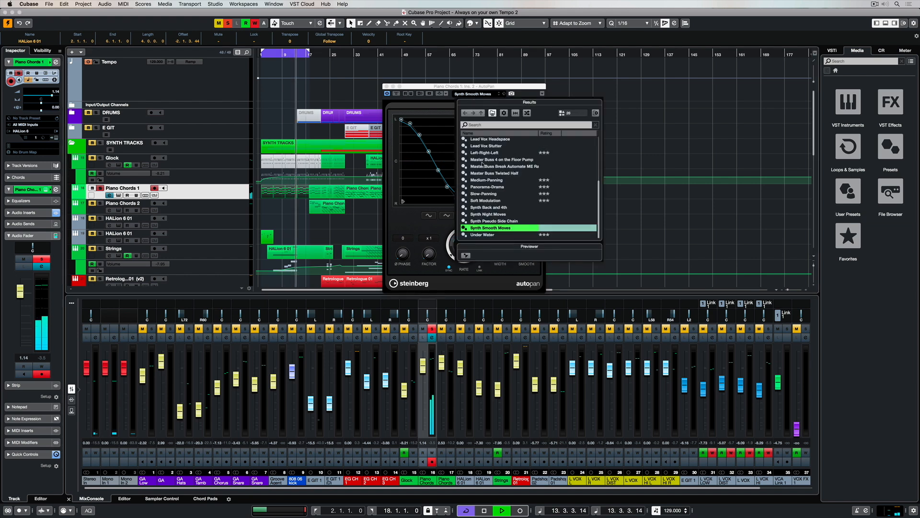
{"action": "left_click", "coordinate": [490, 214]}
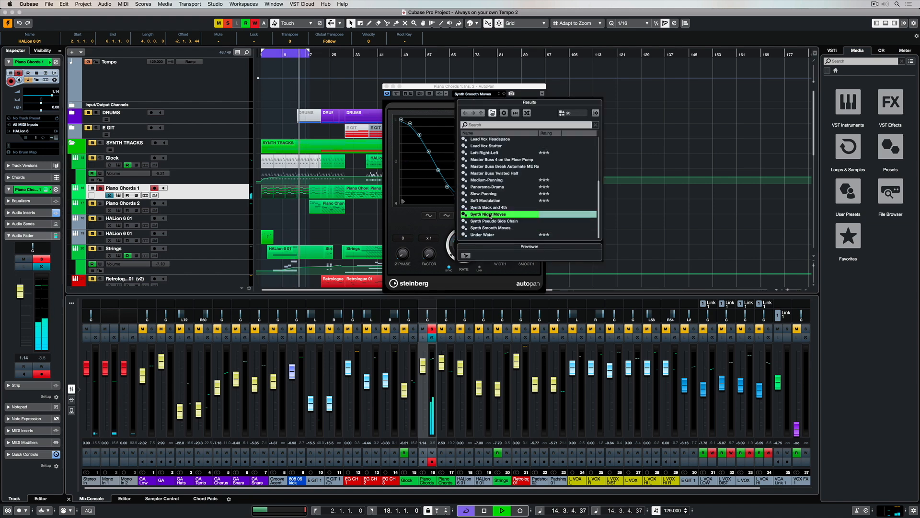
{"action": "double_click", "coordinate": [489, 213]}
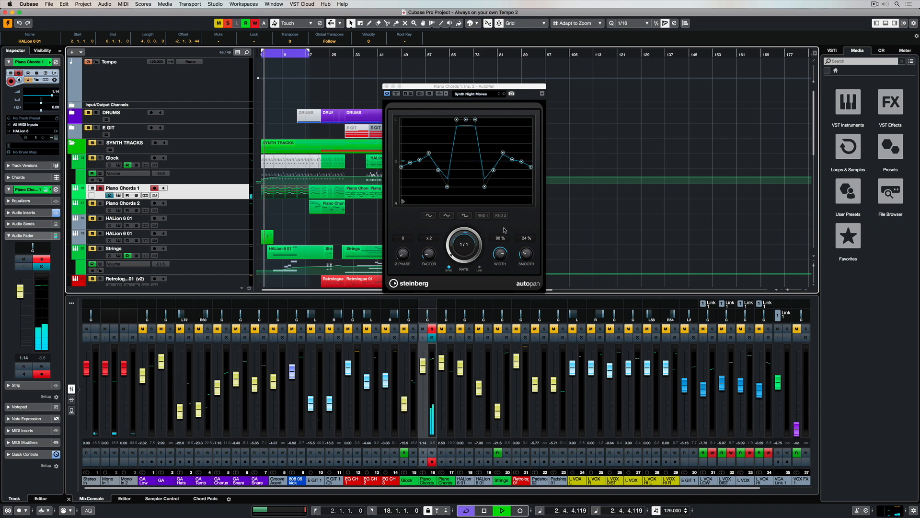
- Generate several RND 1 step patterns, stop playback, and switch the pan shape to Sine
{"action": "left_click", "coordinate": [482, 215]}
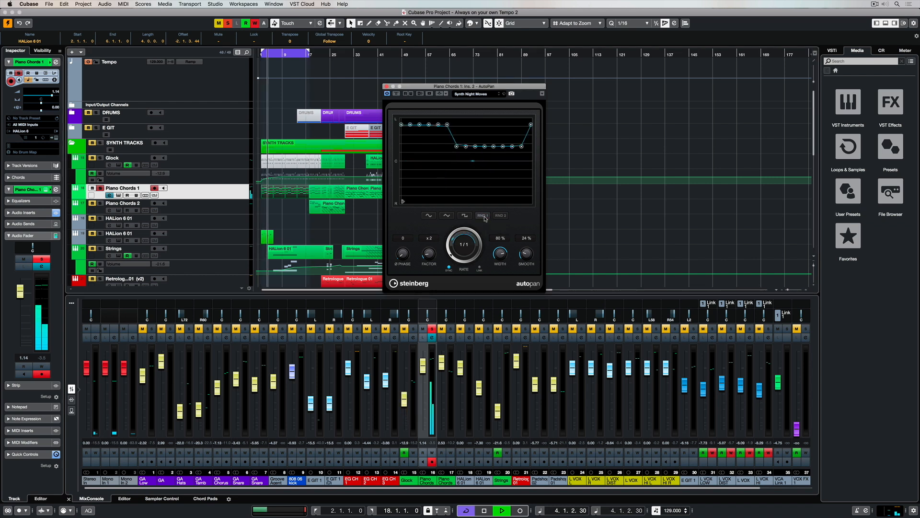
{"action": "left_click", "coordinate": [484, 216]}
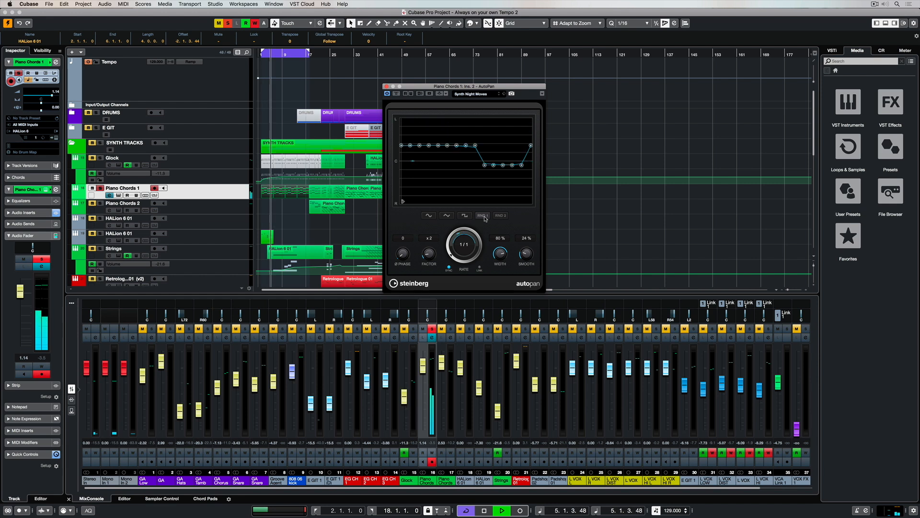
{"action": "left_click", "coordinate": [483, 215]}
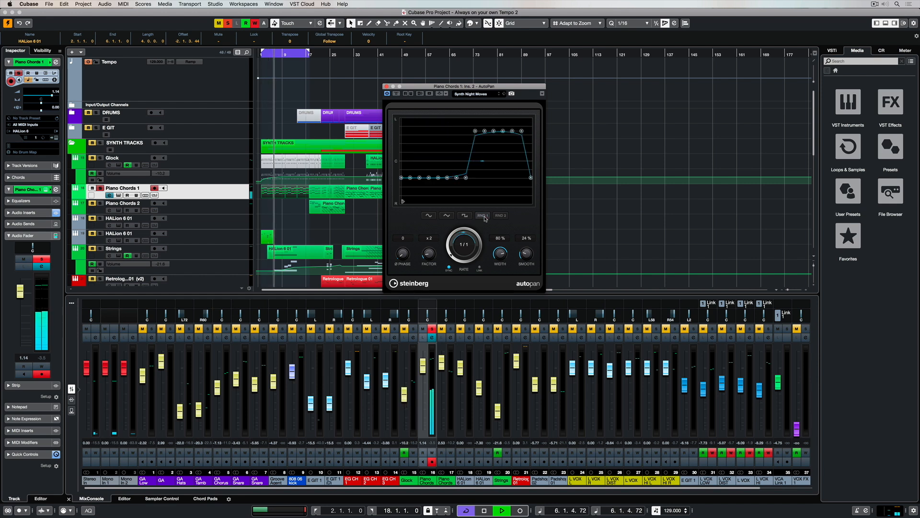
{"action": "left_click", "coordinate": [484, 216]}
{"action": "key", "text": "space"}
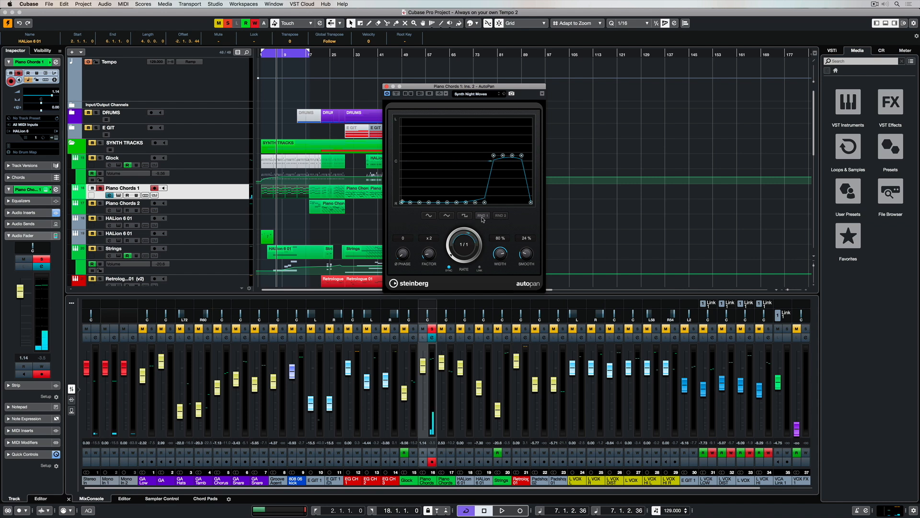
{"action": "left_click", "coordinate": [431, 217]}
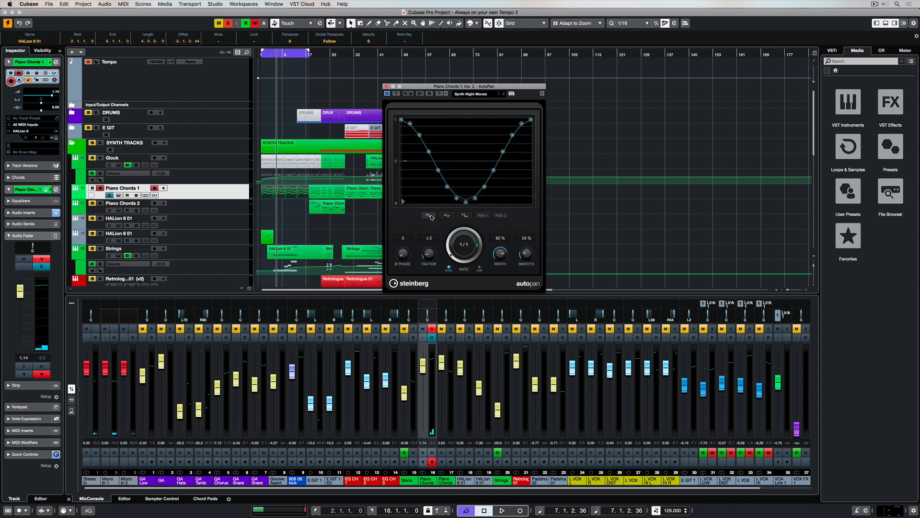
- Compare triangle, square and sine pan shapes during playback, ending on the square wave
{"action": "left_click", "coordinate": [446, 216]}
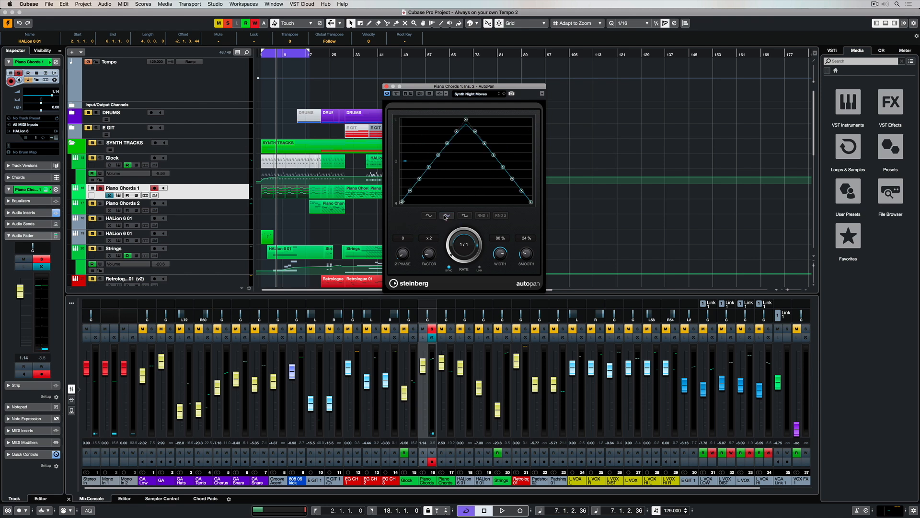
{"action": "left_click", "coordinate": [465, 217]}
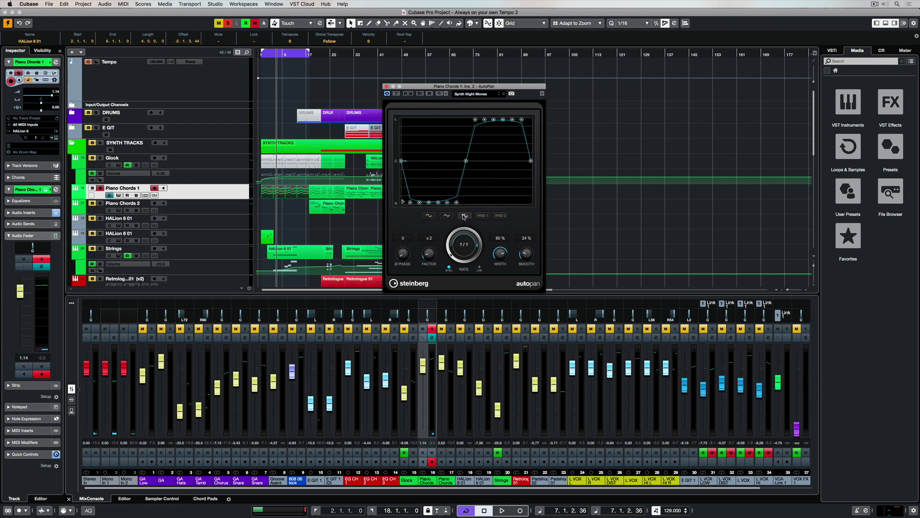
{"action": "left_click", "coordinate": [431, 216]}
{"action": "key", "text": "space"}
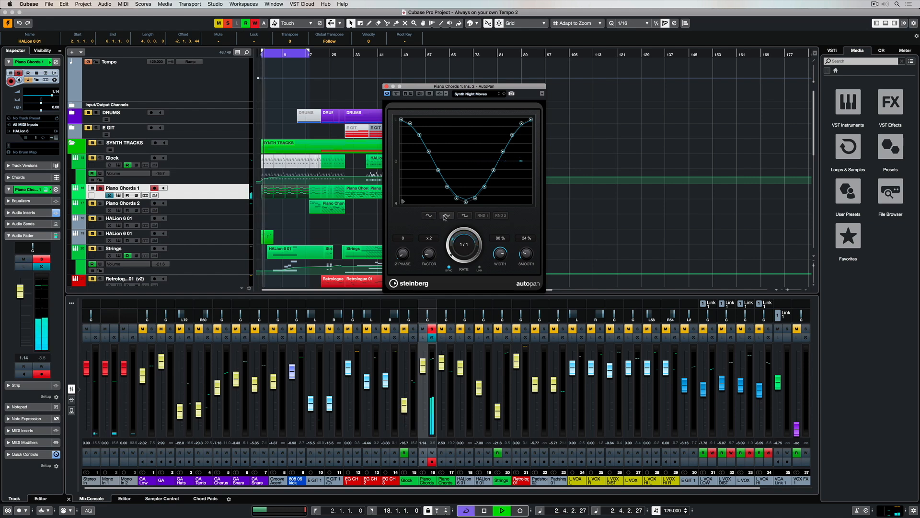
{"action": "left_click", "coordinate": [447, 216]}
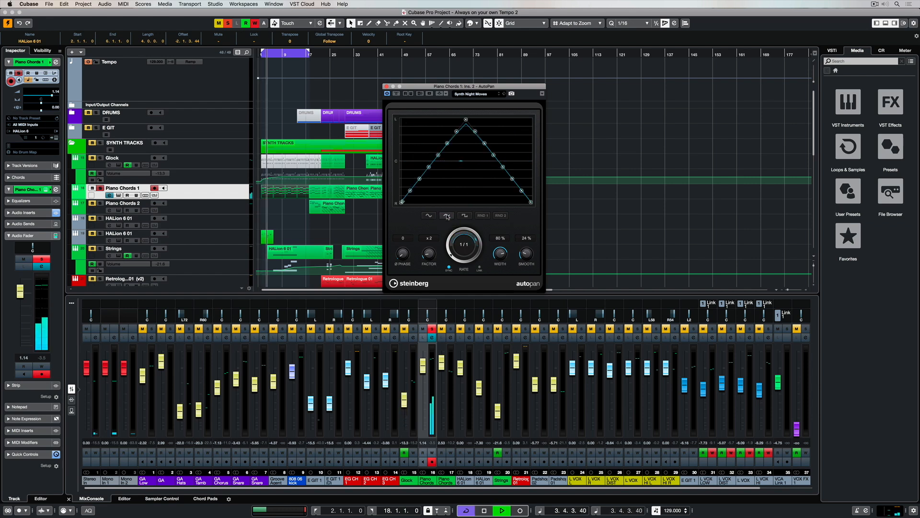
{"action": "left_click", "coordinate": [465, 216]}
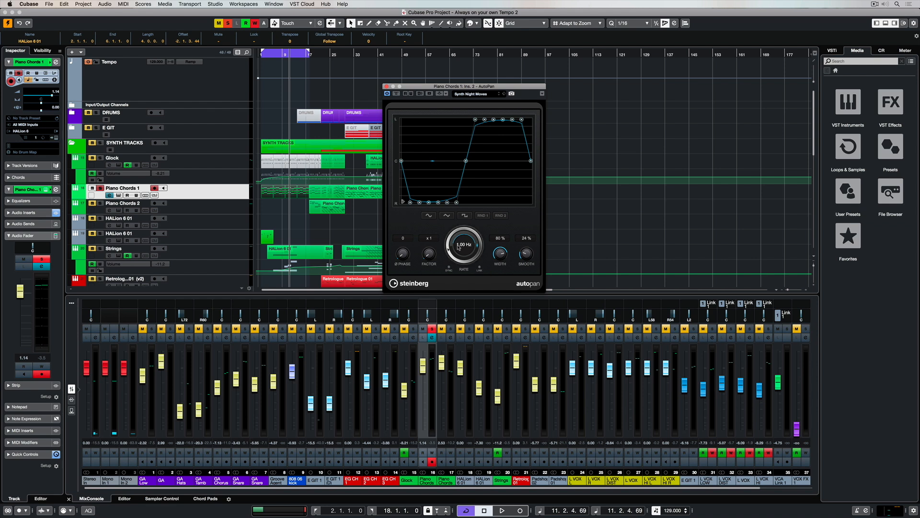
- Play the song and turn the Rate knob to 1.40 Hz with Phase reading 360
{"action": "key", "text": "space"}
{"action": "mouse_move", "coordinate": [459, 247]}
{"action": "left_mouse_down"}
{"action": "mouse_move", "coordinate": [467, 214]}
{"action": "mouse_move", "coordinate": [456, 263]}
{"action": "mouse_move", "coordinate": [456, 251]}
{"action": "mouse_move", "coordinate": [412, 253]}
{"action": "left_mouse_up"}
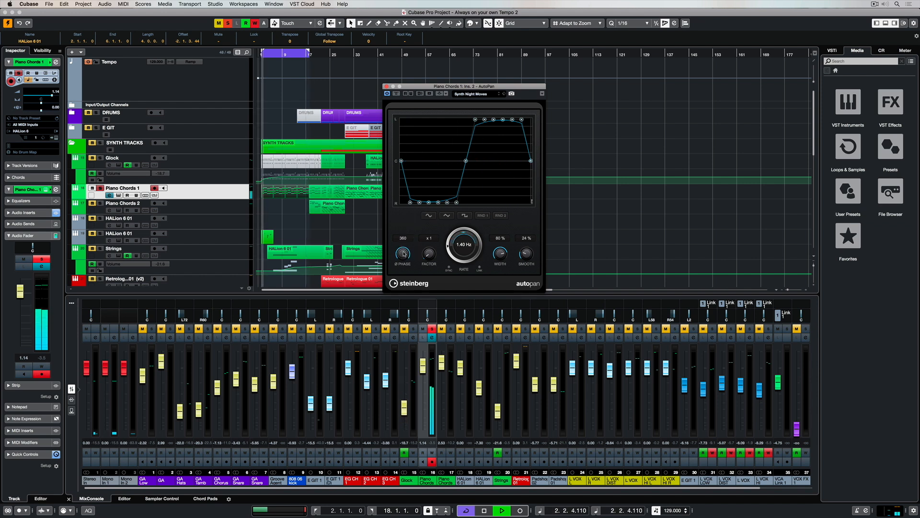
- Stop playback, bring Phase back to 0 and tempo-sync the rate at 1/1
{"action": "left_click_drag", "start_coordinate": [412, 253], "coordinate": [414, 268]}
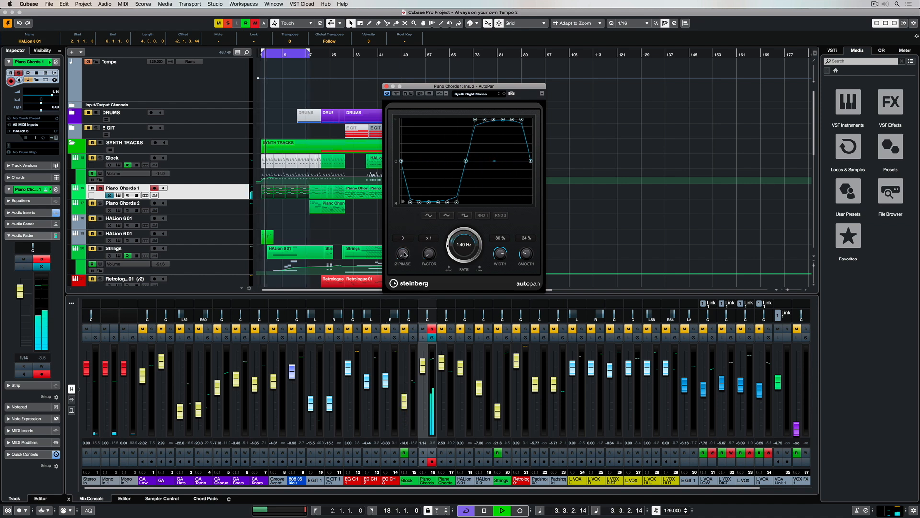
{"action": "key", "text": "space"}
{"action": "left_click_drag", "start_coordinate": [402, 257], "coordinate": [403, 245]}
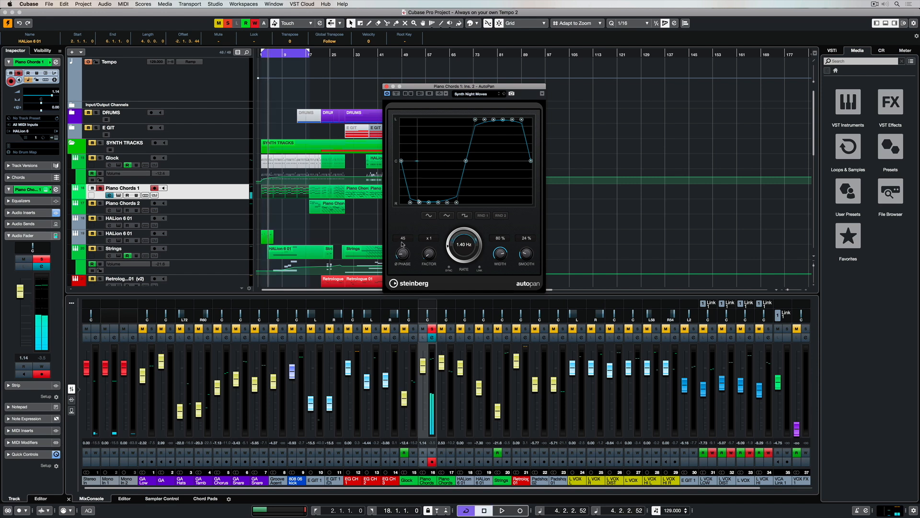
{"action": "mouse_move", "coordinate": [422, 199]}
{"action": "left_mouse_down"}
{"action": "mouse_move", "coordinate": [403, 229]}
{"action": "mouse_move", "coordinate": [406, 217]}
{"action": "left_mouse_up"}
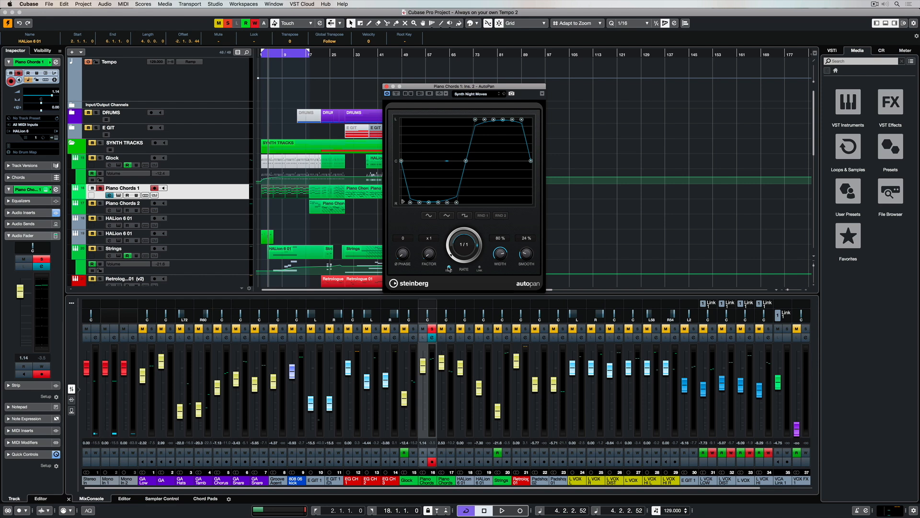
- Switch to a triangle pan shape and audition synced rates 1/4, 1/4 T and 1/16 D
{"action": "left_click", "coordinate": [460, 249]}
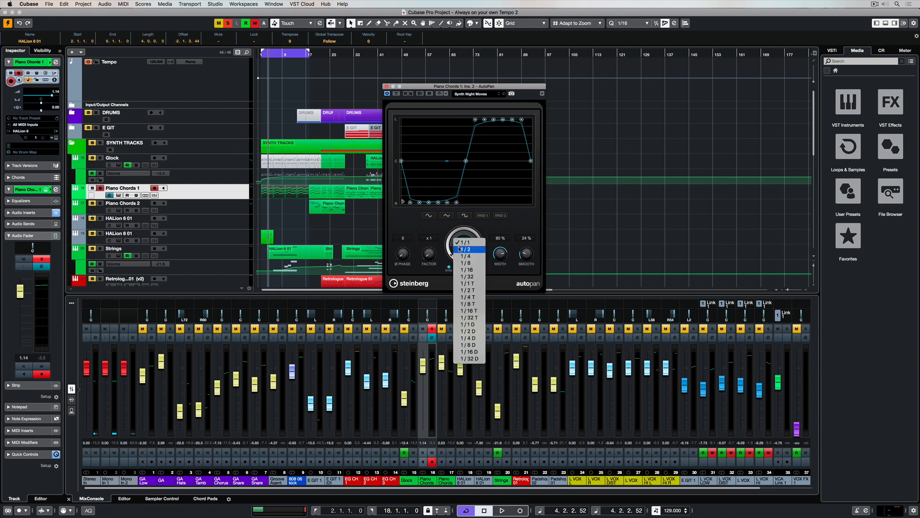
{"action": "left_click", "coordinate": [464, 265]}
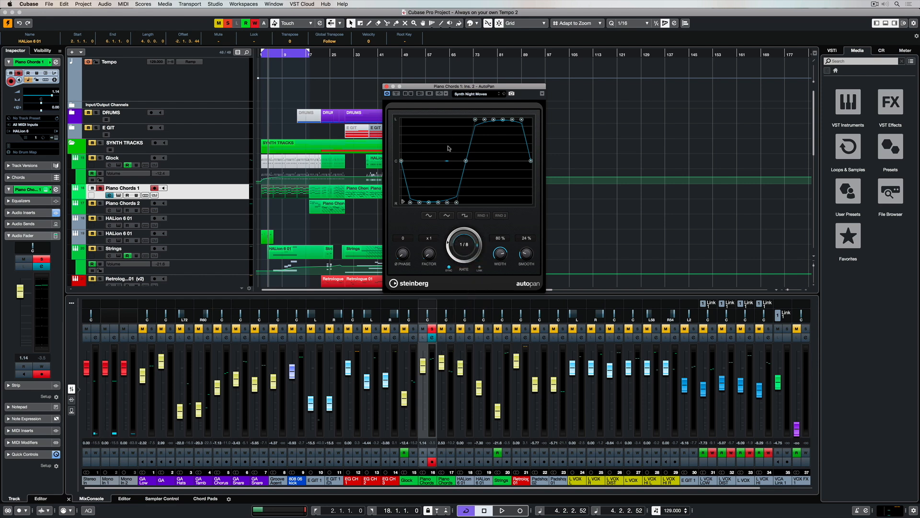
{"action": "left_click", "coordinate": [446, 217]}
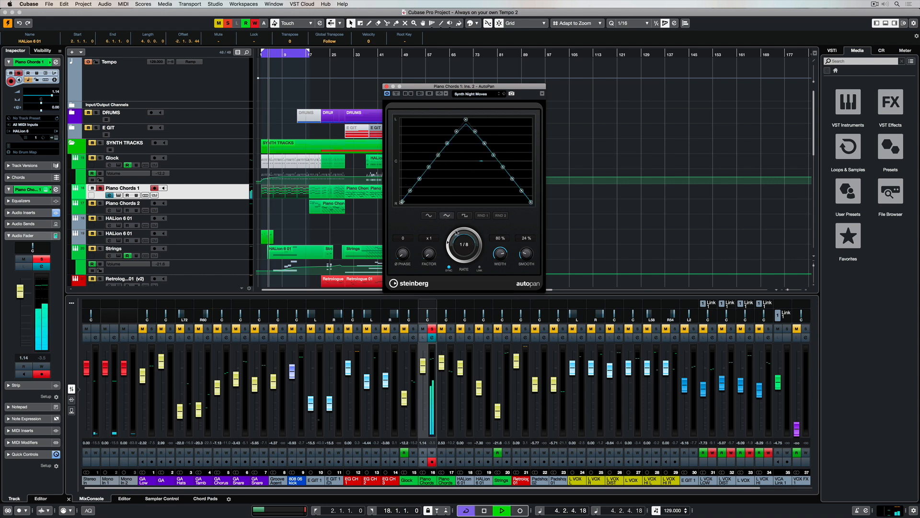
{"action": "left_click", "coordinate": [468, 246]}
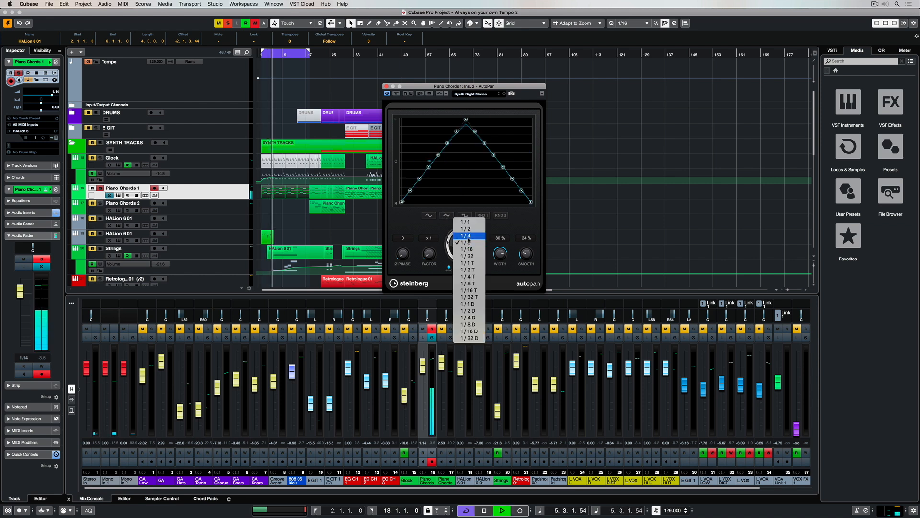
{"action": "left_click", "coordinate": [465, 235]}
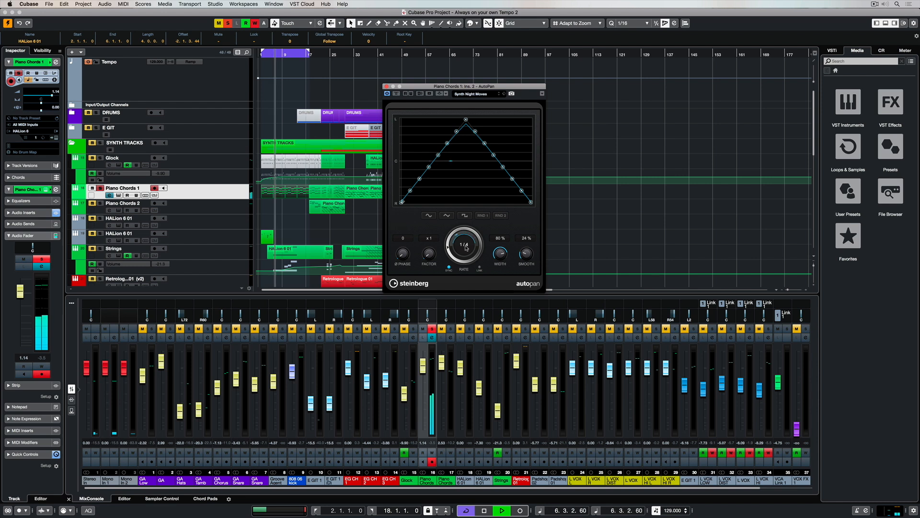
{"action": "left_click", "coordinate": [466, 249]}
{"action": "left_click", "coordinate": [471, 285]}
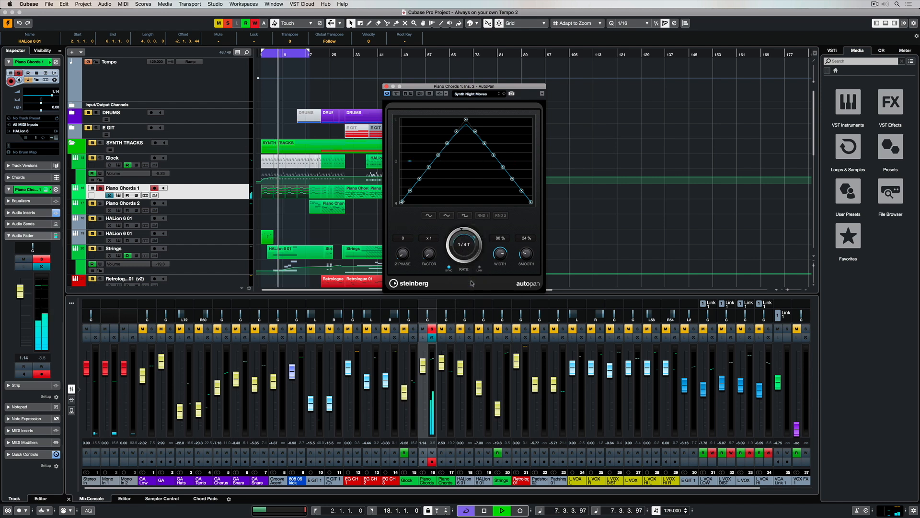
{"action": "left_click", "coordinate": [465, 244]}
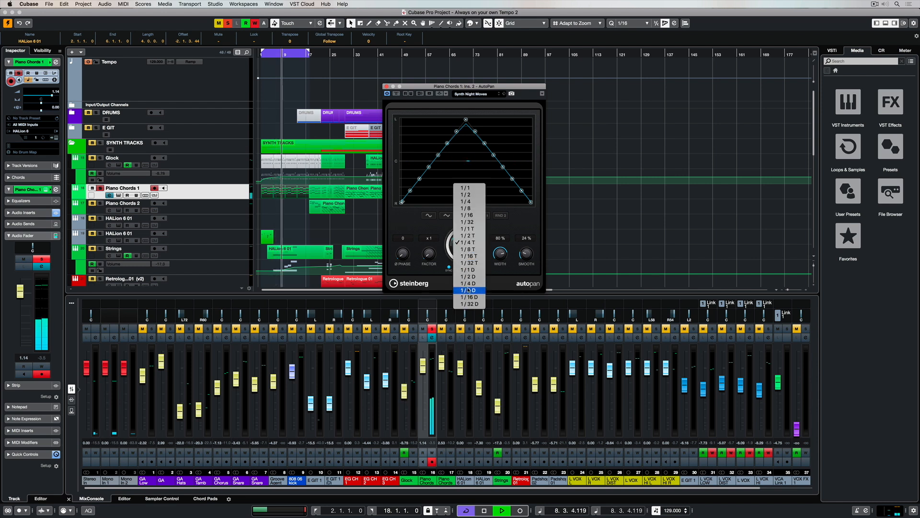
{"action": "left_click", "coordinate": [467, 296]}
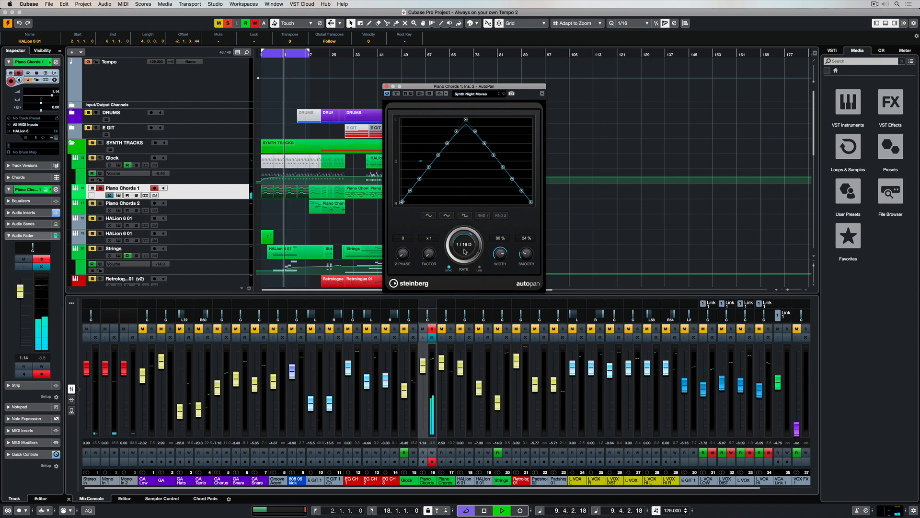
- Compare sine and pulse shapes, return to triangle and set the synced rate to 1/1
{"action": "left_click", "coordinate": [446, 215]}
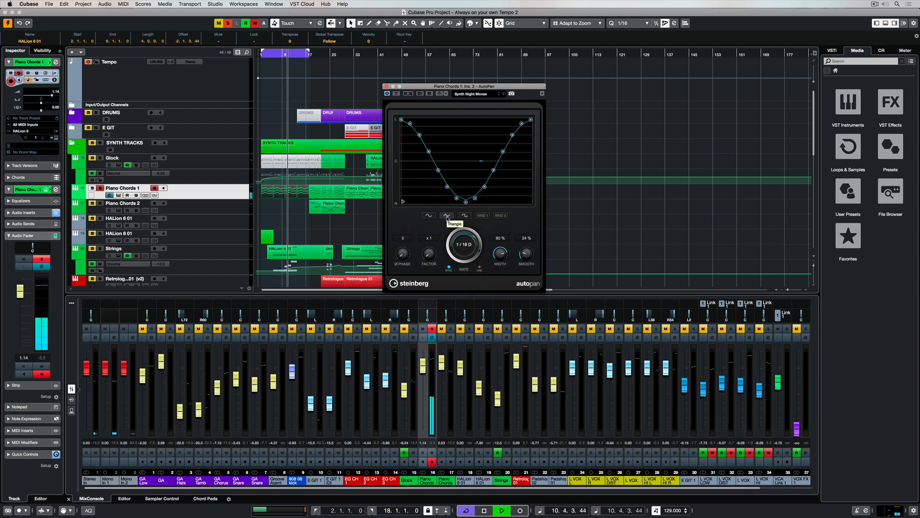
{"action": "left_click", "coordinate": [464, 217]}
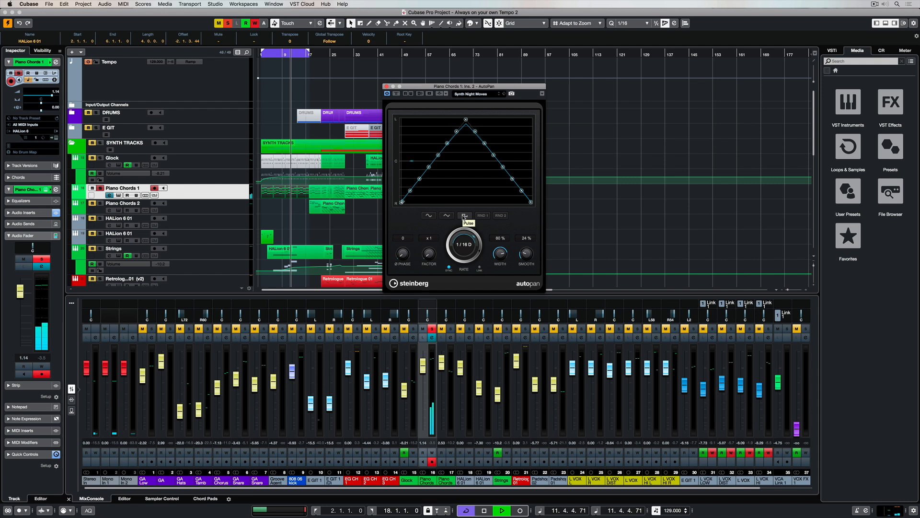
{"action": "left_click", "coordinate": [464, 216]}
{"action": "left_click", "coordinate": [446, 216]}
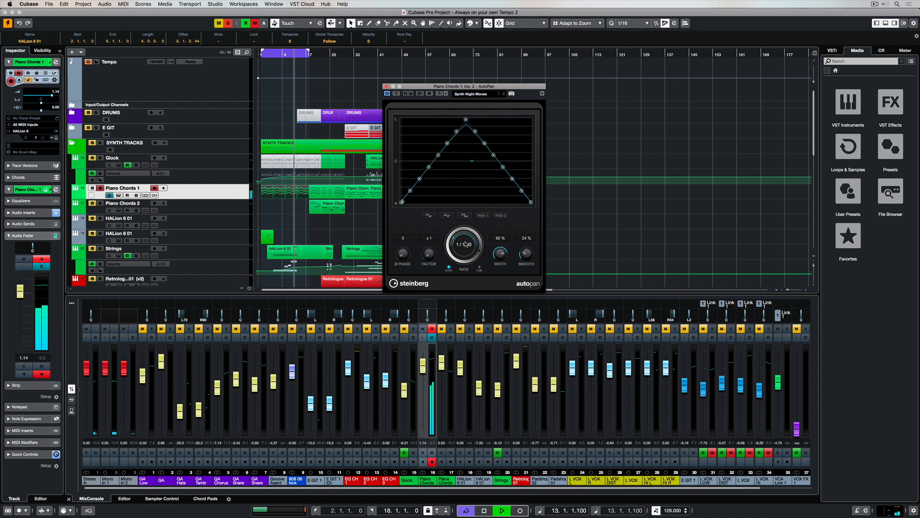
{"action": "left_click", "coordinate": [466, 244]}
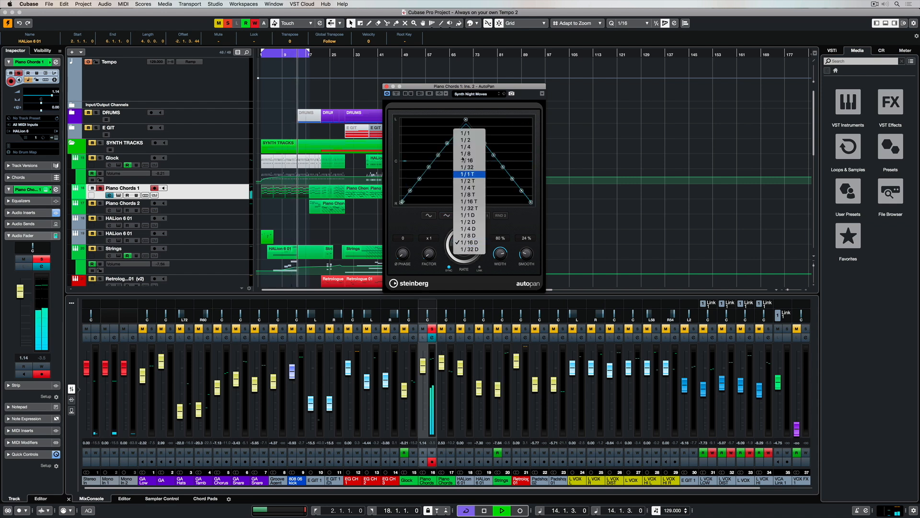
{"action": "left_click", "coordinate": [465, 134]}
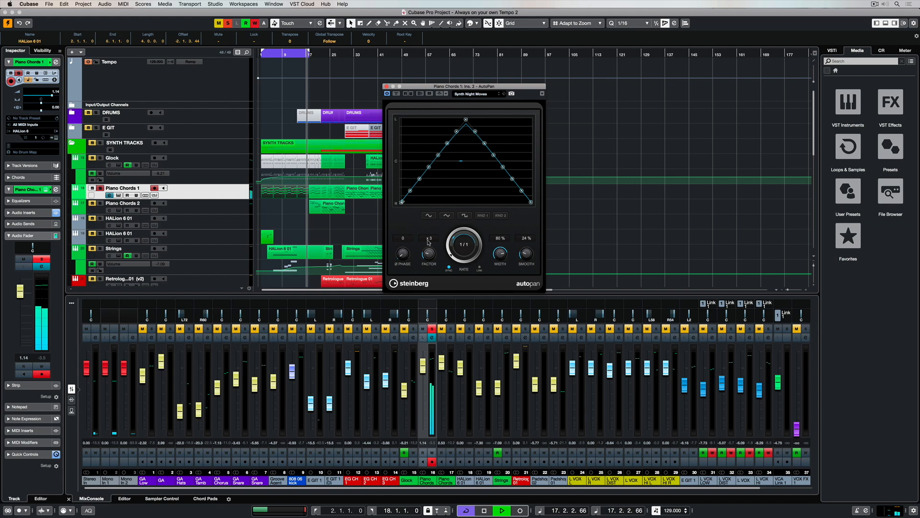
{"action": "scroll", "coordinate": [429, 244], "scroll_direction": "up", "scroll_amount": 1}
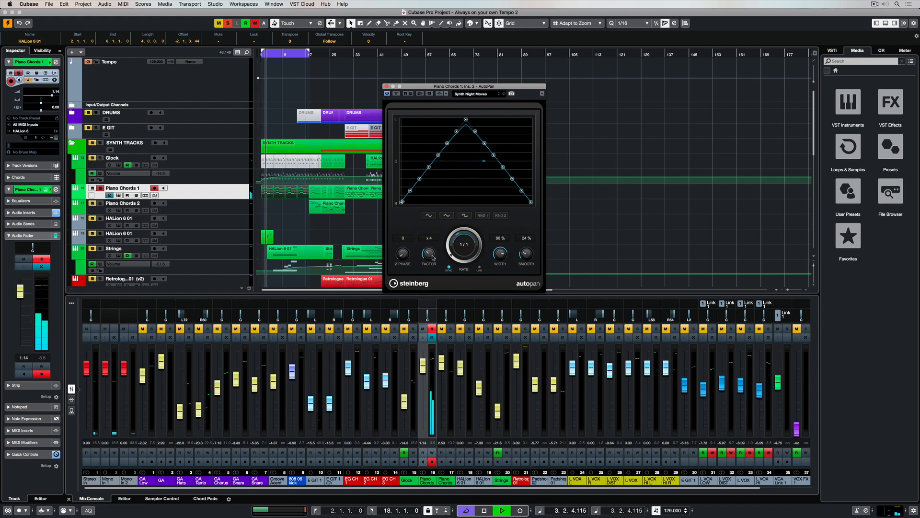
- Stop and restart playback to hear the triangle panning at the x10 rate multiplier
{"action": "key", "text": "space"}
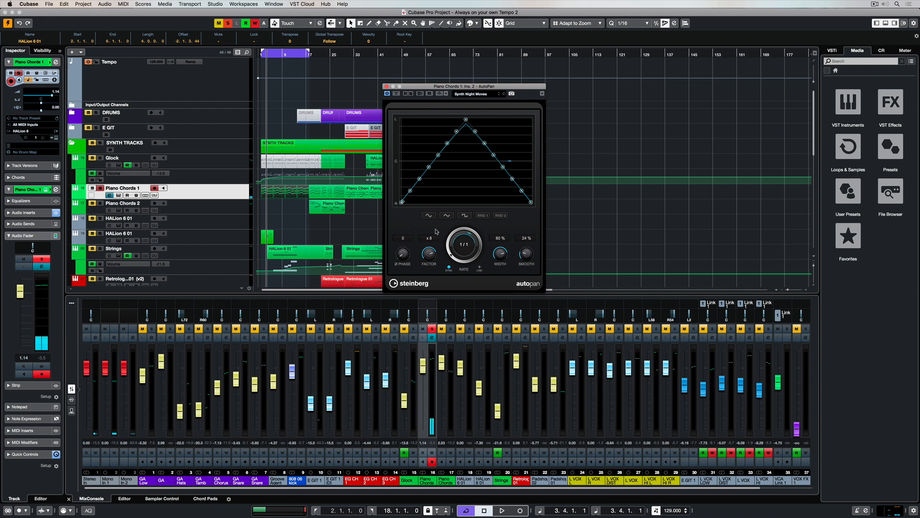
{"action": "key", "text": "space"}
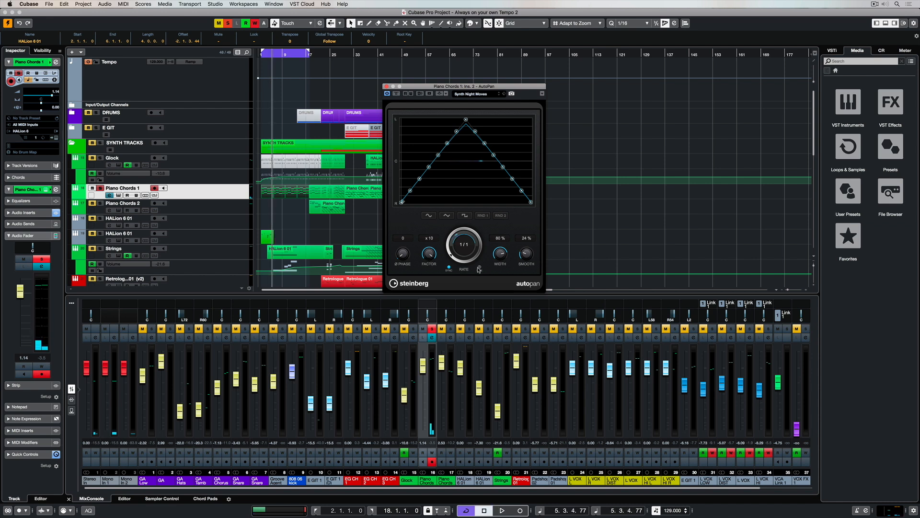
{"action": "key", "text": "space"}
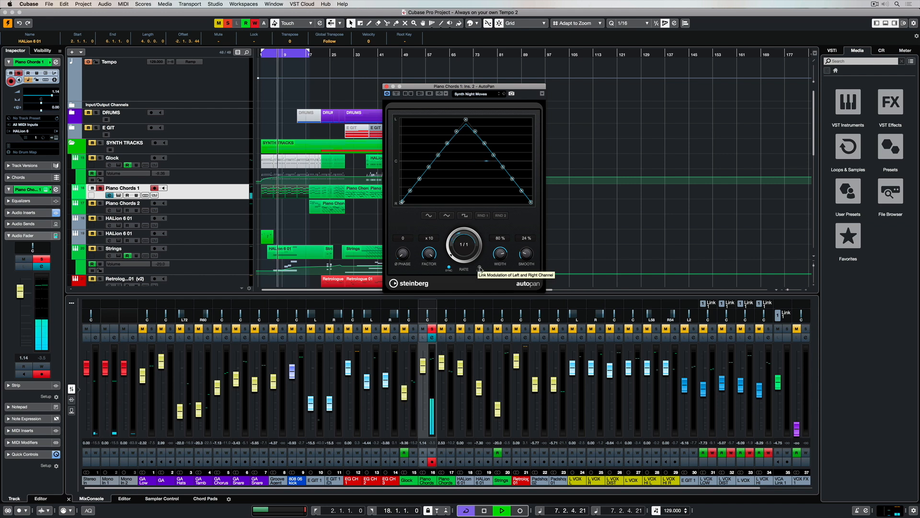
- Choose 1/16 as the tempo-synced AutoPan rate
{"action": "left_click", "coordinate": [464, 244]}
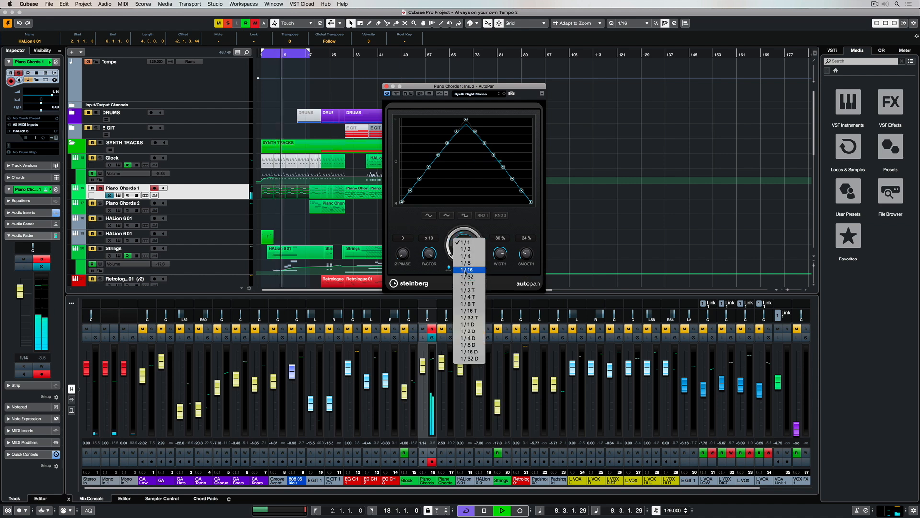
{"action": "left_click", "coordinate": [466, 271]}
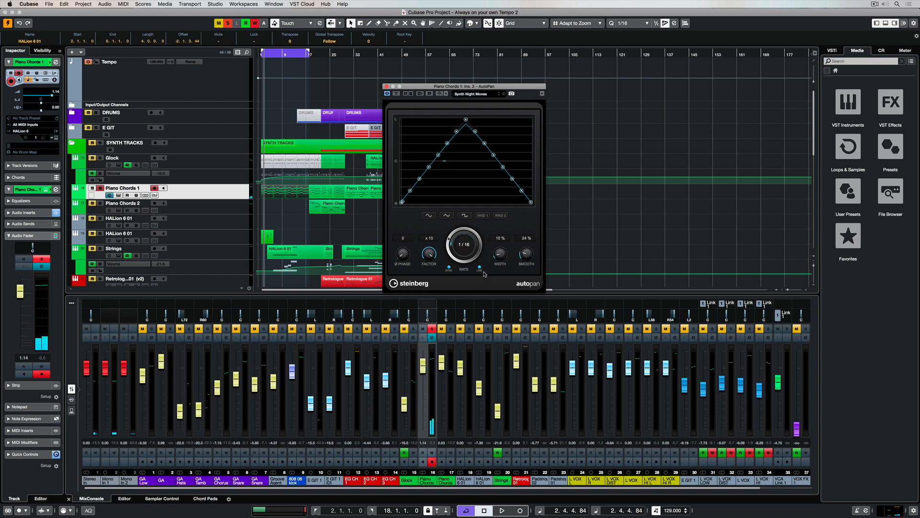
- During playback set Width to 100%, Smooth to 100% and the synced rate to 1/4
{"action": "key", "text": "space"}
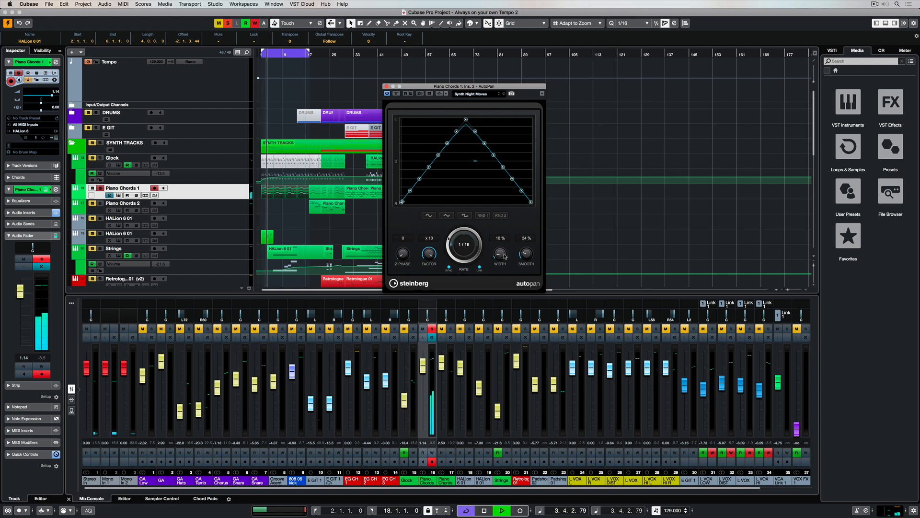
{"action": "left_click_drag", "start_coordinate": [500, 255], "coordinate": [501, 236]}
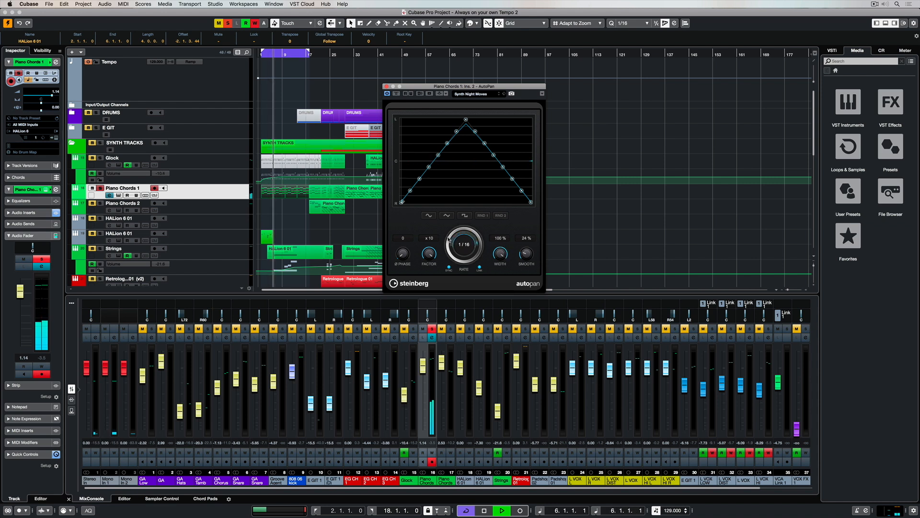
{"action": "mouse_move", "coordinate": [446, 260]}
{"action": "left_mouse_down"}
{"action": "mouse_move", "coordinate": [446, 237]}
{"action": "mouse_move", "coordinate": [428, 274]}
{"action": "left_mouse_up"}
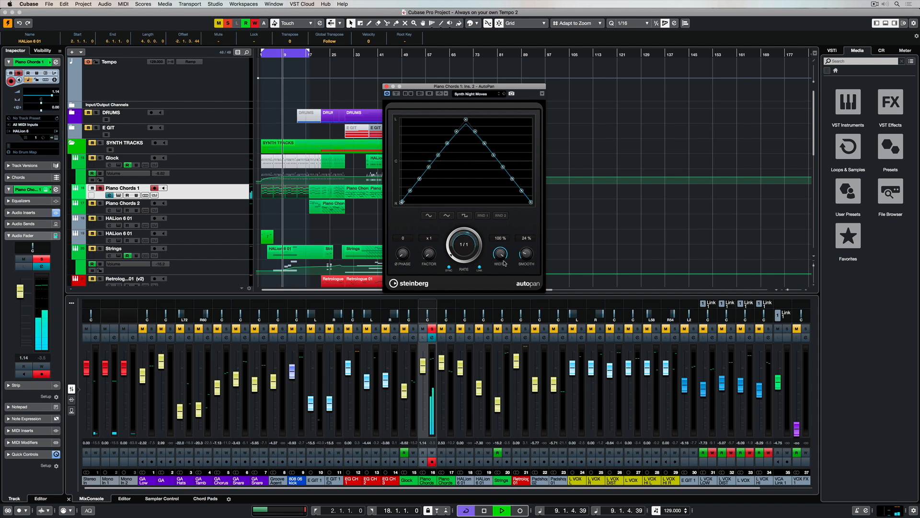
{"action": "left_click_drag", "start_coordinate": [525, 255], "coordinate": [529, 200]}
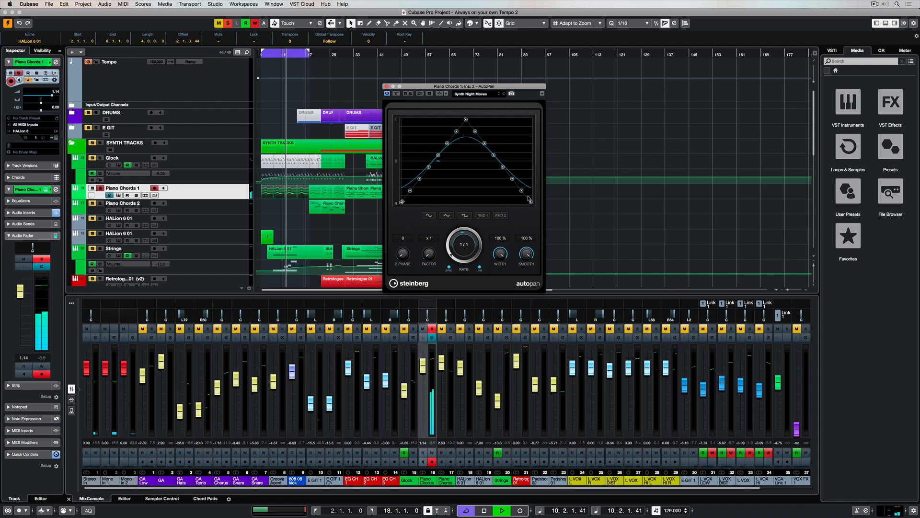
{"action": "left_click", "coordinate": [458, 241]}
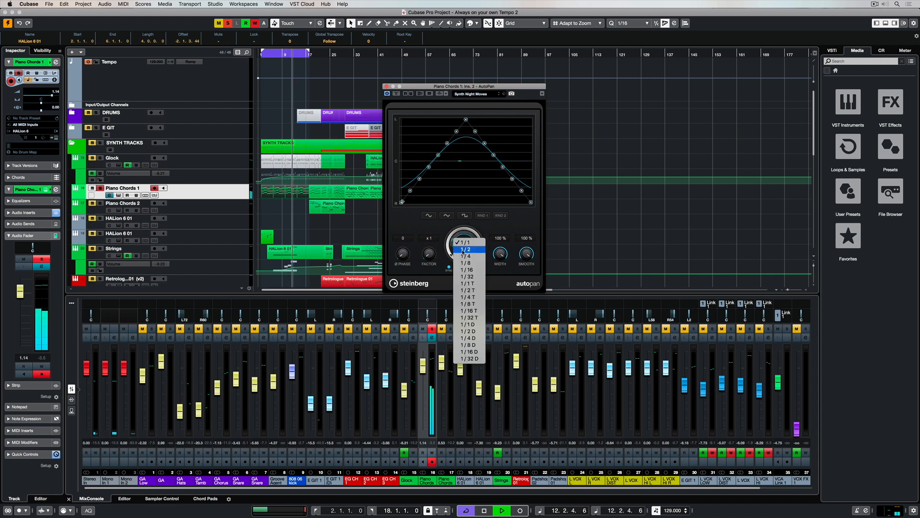
{"action": "left_click", "coordinate": [466, 256]}
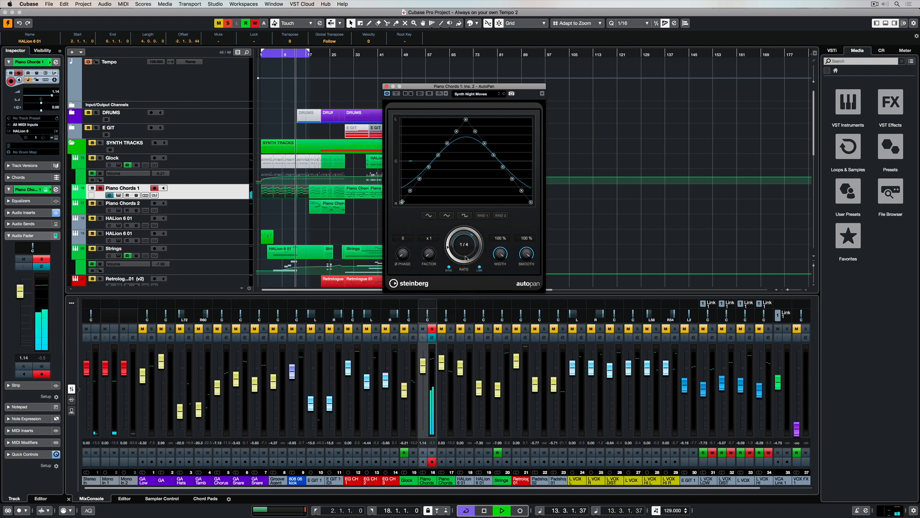
- Set Smooth to 0, switch the Piano Chords curve to a sine shape and raise its centre points
{"action": "left_click_drag", "start_coordinate": [526, 253], "coordinate": [526, 302]}
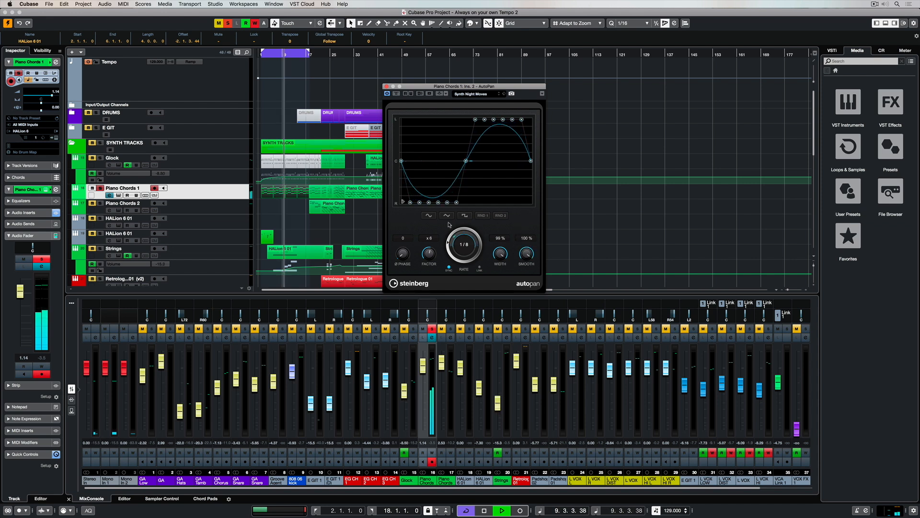
{"action": "left_click", "coordinate": [429, 216]}
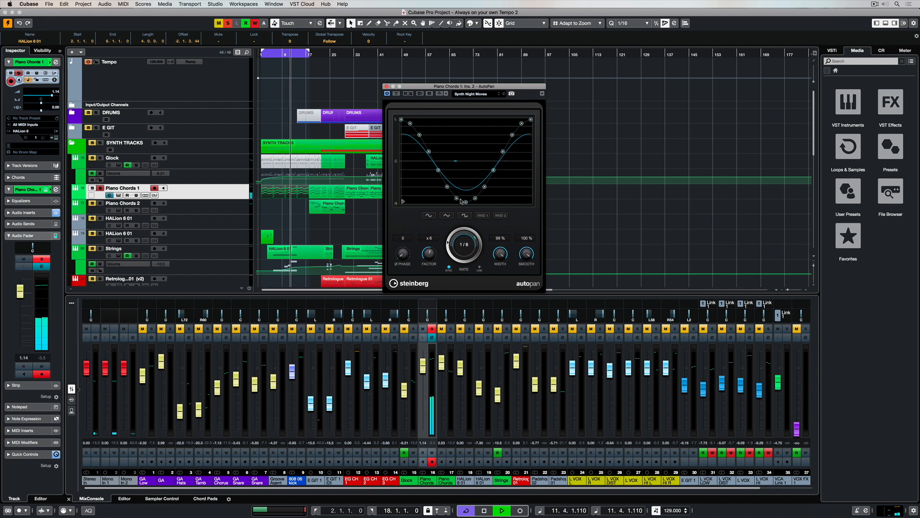
{"action": "left_click", "coordinate": [466, 135]}
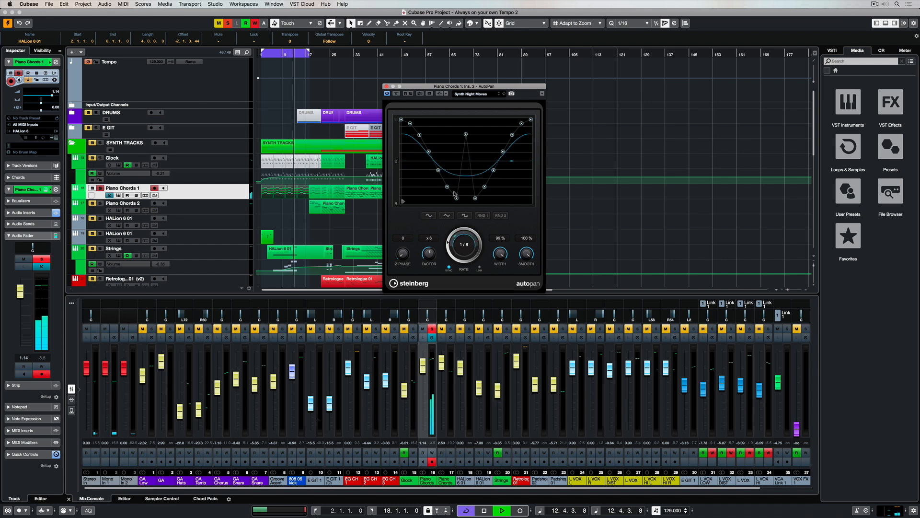
{"action": "left_click", "coordinate": [456, 152]}
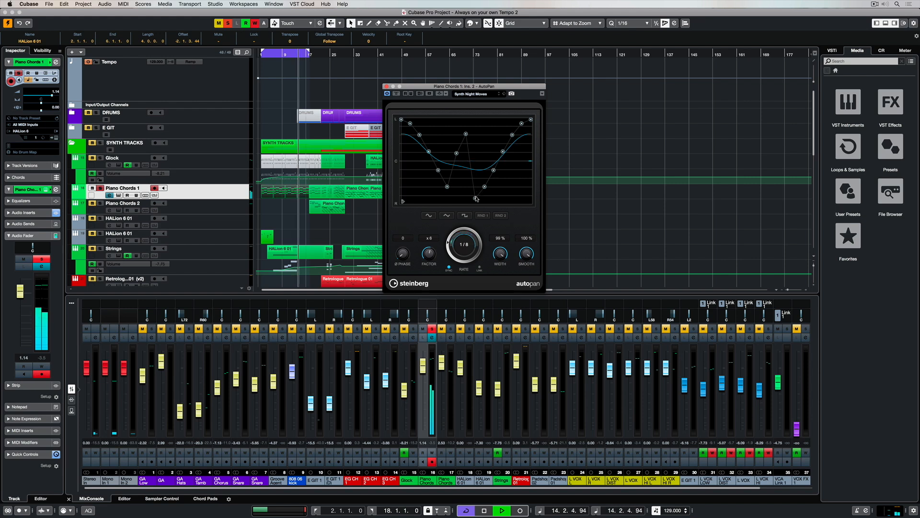
{"action": "left_click", "coordinate": [475, 152]}
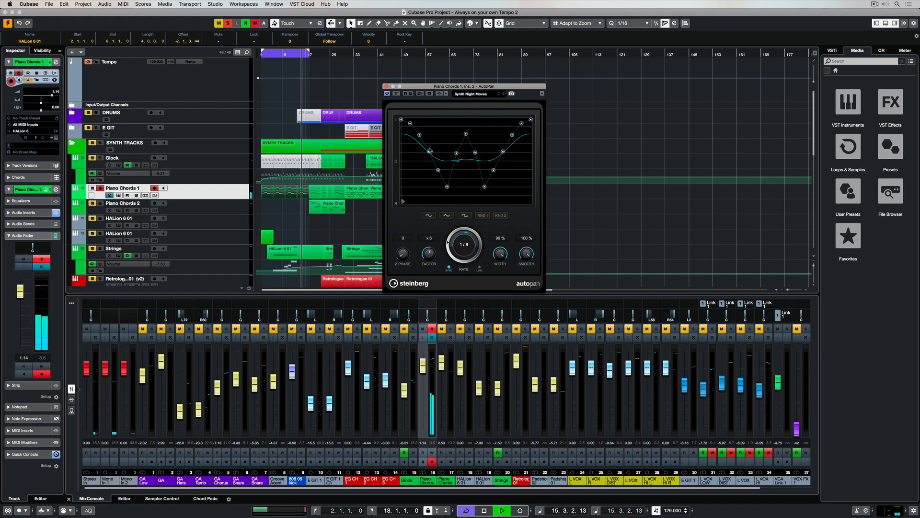
- Reshape the curve into a jagged pattern with a lowered early point and no end dip
{"action": "left_click_drag", "start_coordinate": [419, 135], "coordinate": [424, 194]}
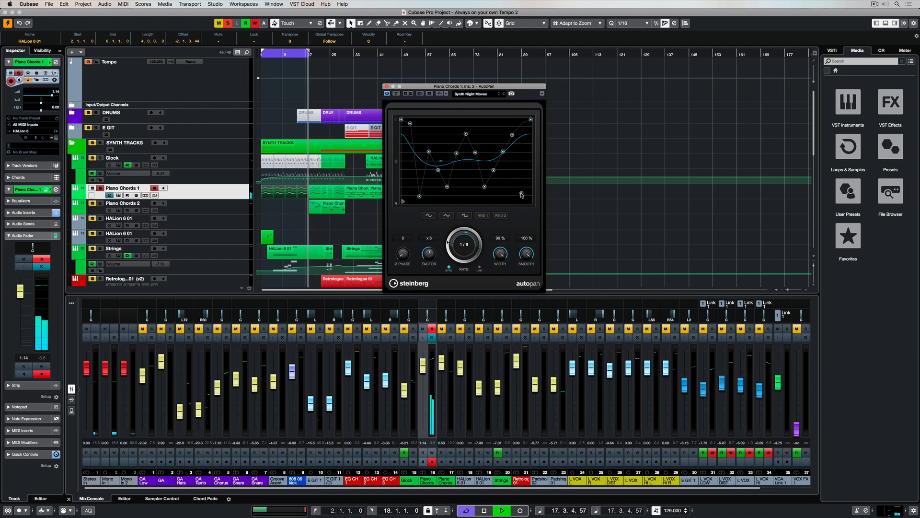
{"action": "left_click_drag", "start_coordinate": [527, 253], "coordinate": [499, 307]}
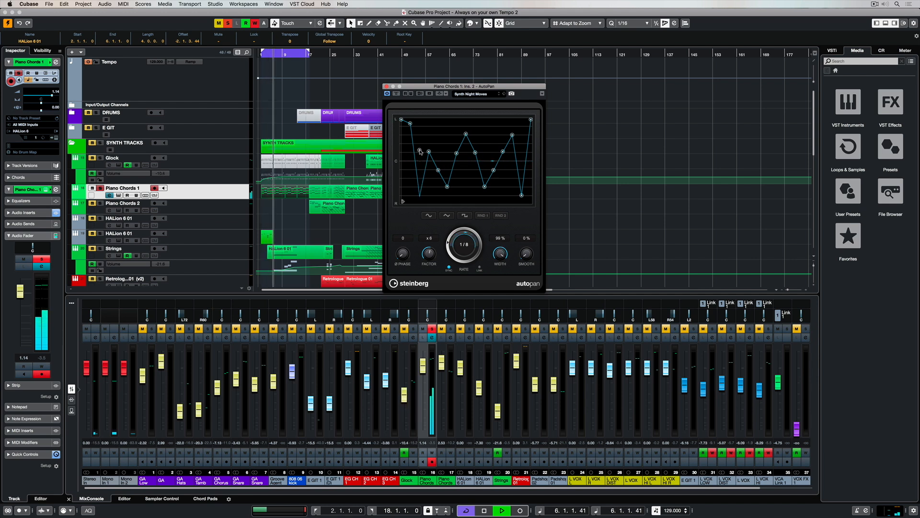
{"action": "left_click", "coordinate": [419, 143]}
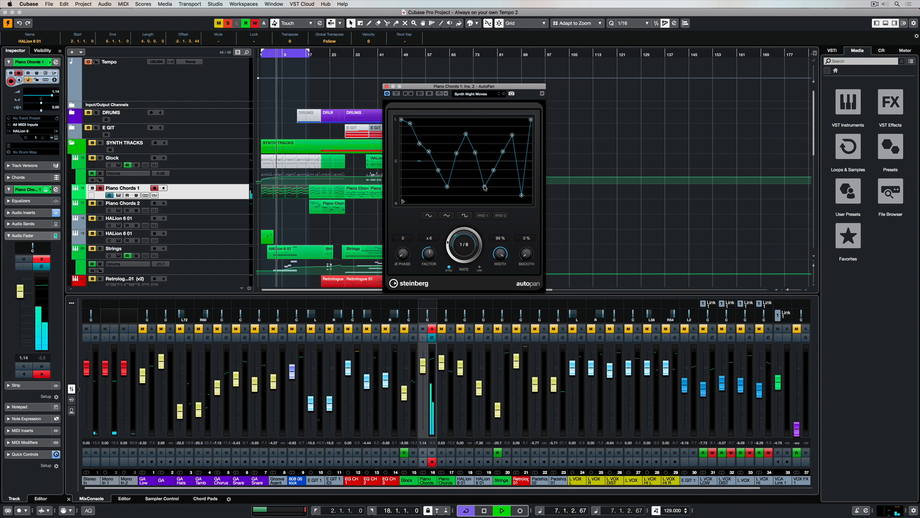
{"action": "left_click", "coordinate": [520, 154]}
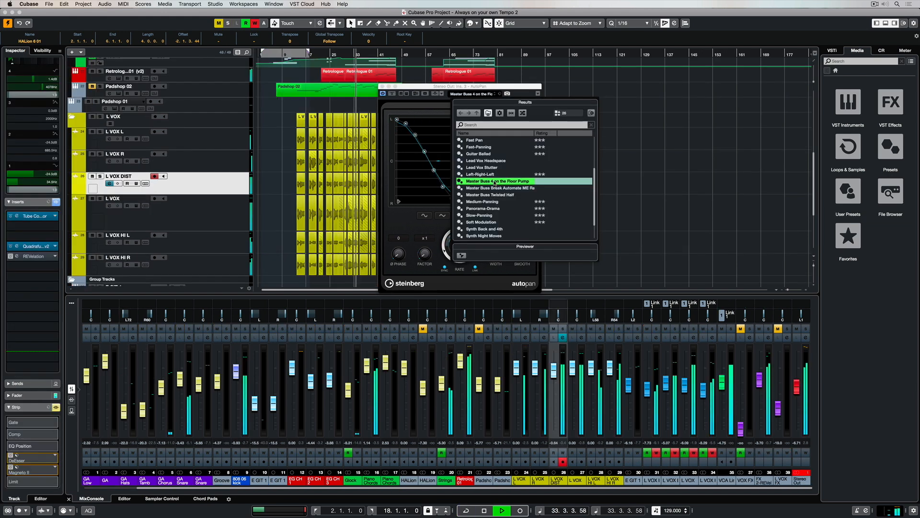
- Close the preset list, restart playback earlier and narrow the Stereo Out AutoPan width to about 39%
{"action": "left_click", "coordinate": [430, 87]}
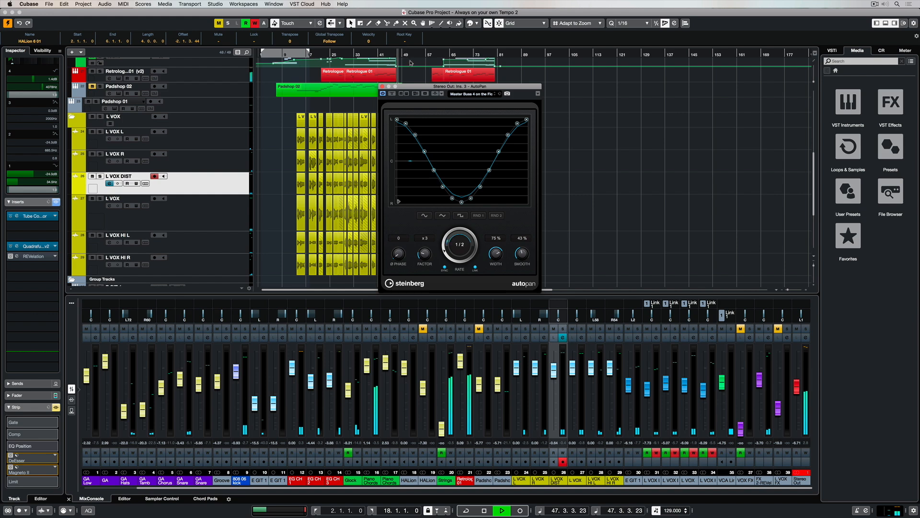
{"action": "left_click", "coordinate": [428, 76]}
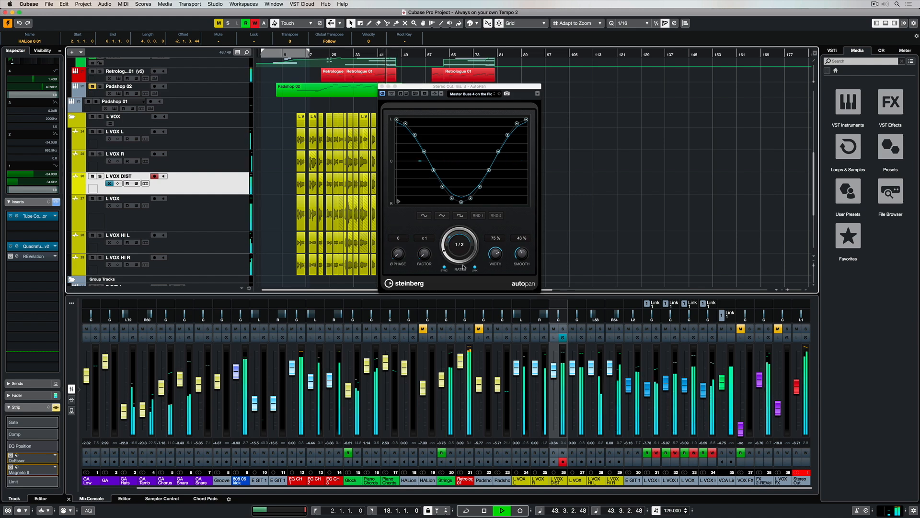
{"action": "left_click_drag", "start_coordinate": [495, 253], "coordinate": [489, 278]}
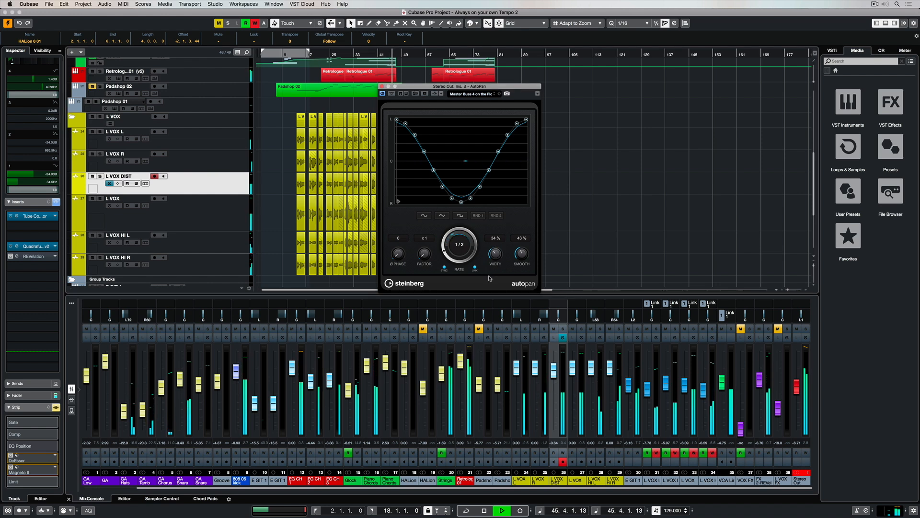
{"action": "mouse_move", "coordinate": [489, 276]}
{"action": "left_mouse_down"}
{"action": "mouse_move", "coordinate": [492, 244]}
{"action": "mouse_move", "coordinate": [488, 274]}
{"action": "left_mouse_up"}
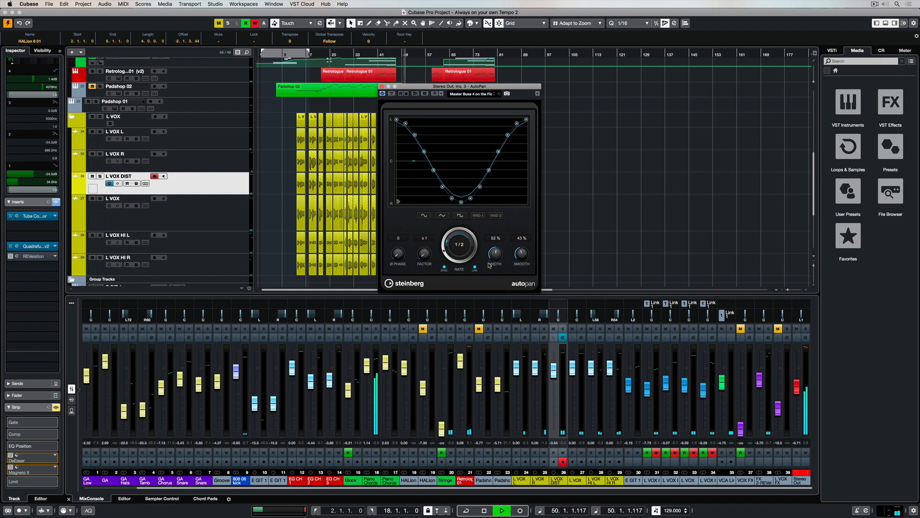